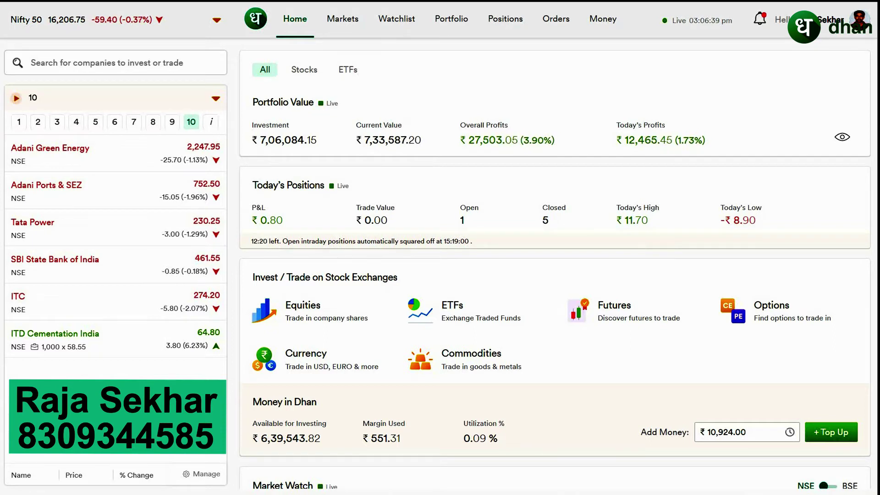
Start a cover buy order for ITC, then discard it without placing it.
{"action": "mouse_move", "coordinate": [117, 303]}
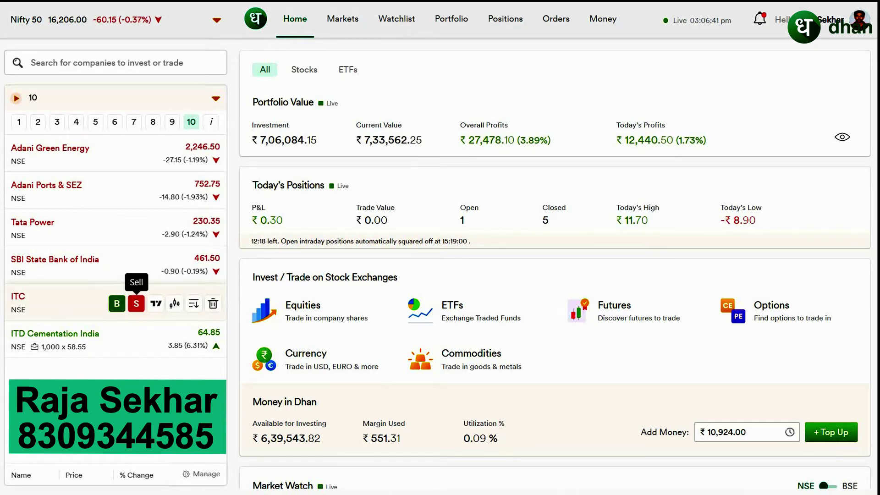
{"action": "left_click", "coordinate": [117, 303]}
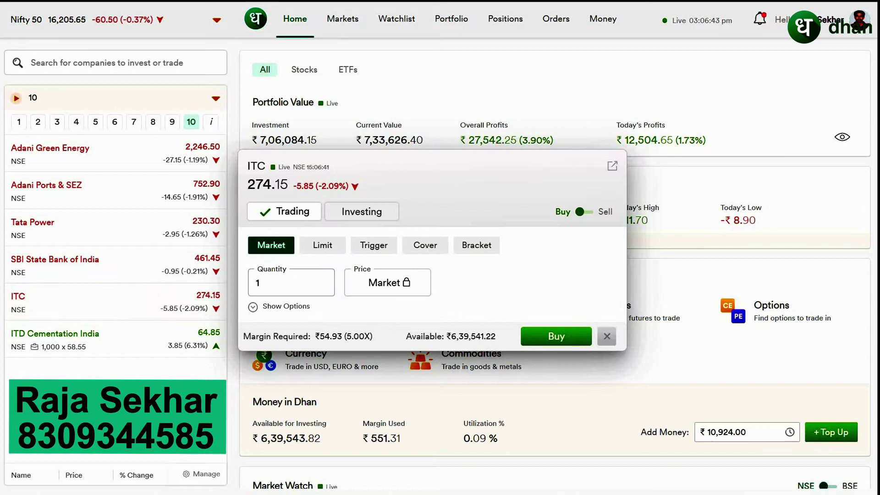
{"action": "left_click_drag", "start_coordinate": [503, 129], "coordinate": [541, 65]}
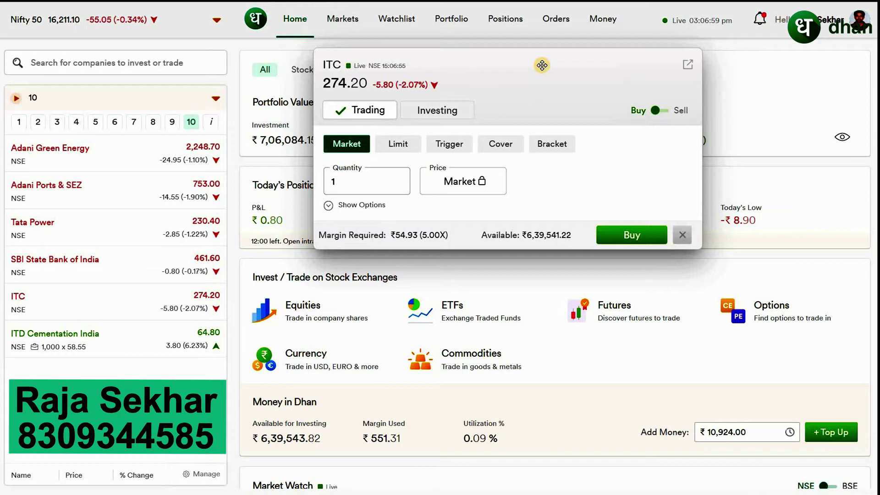
{"action": "left_click", "coordinate": [506, 145]}
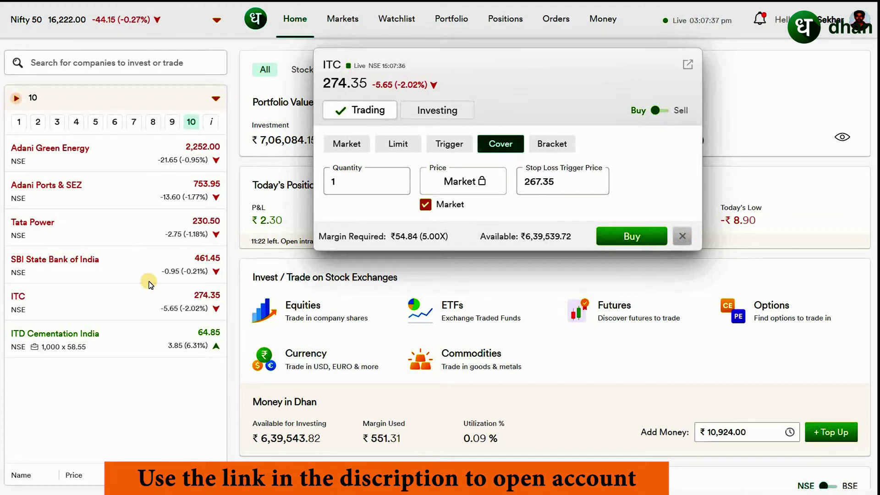
{"action": "key", "text": "Escape"}
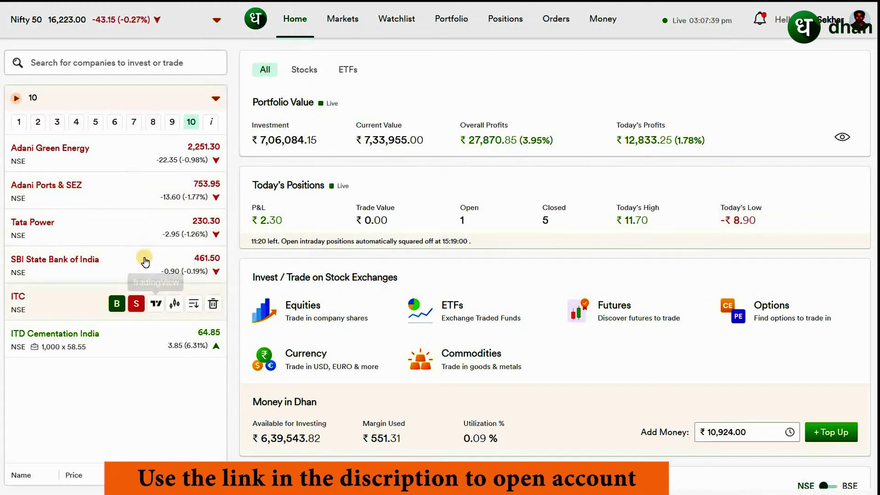
Submit a 10-share SBI cover buy at market with a 449.95 stop-loss trigger.
{"action": "mouse_move", "coordinate": [117, 268]}
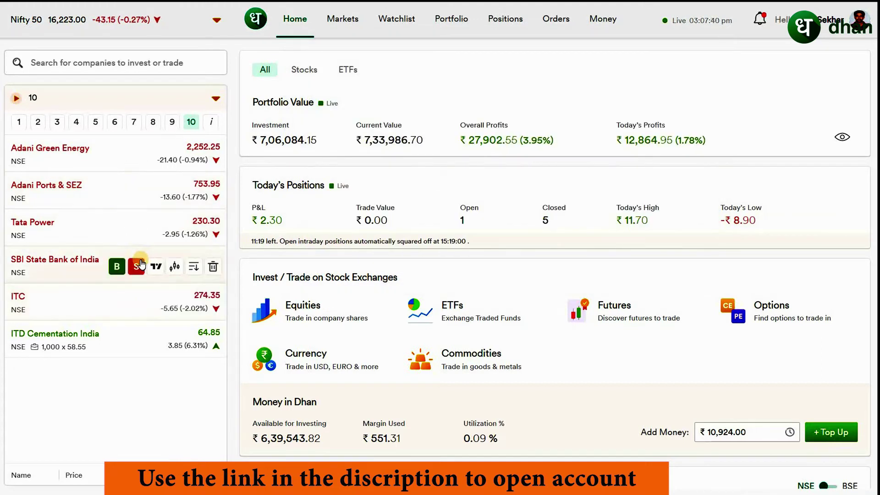
{"action": "left_click", "coordinate": [117, 267]}
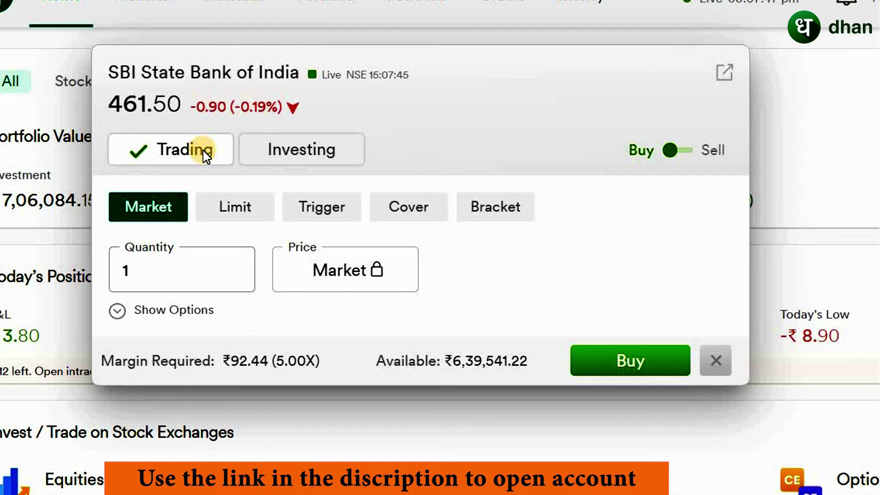
{"action": "left_click", "coordinate": [403, 208]}
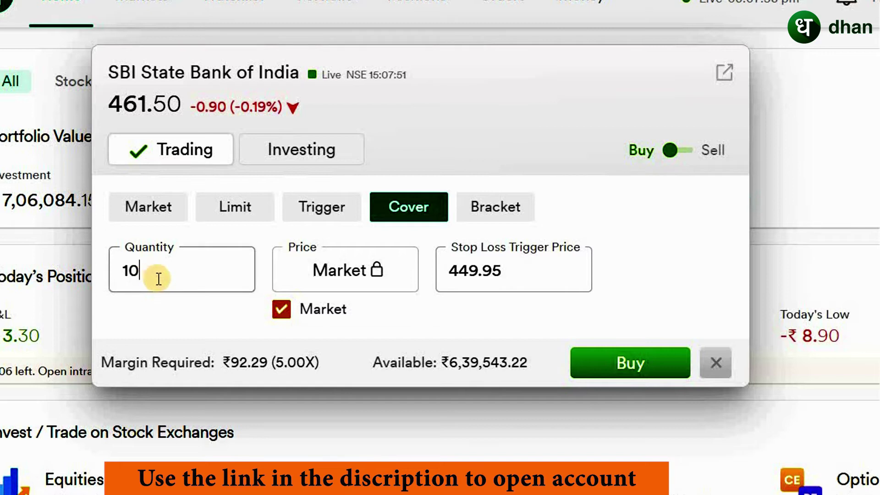
{"action": "left_click", "coordinate": [280, 312]}
{"action": "left_click", "coordinate": [281, 314]}
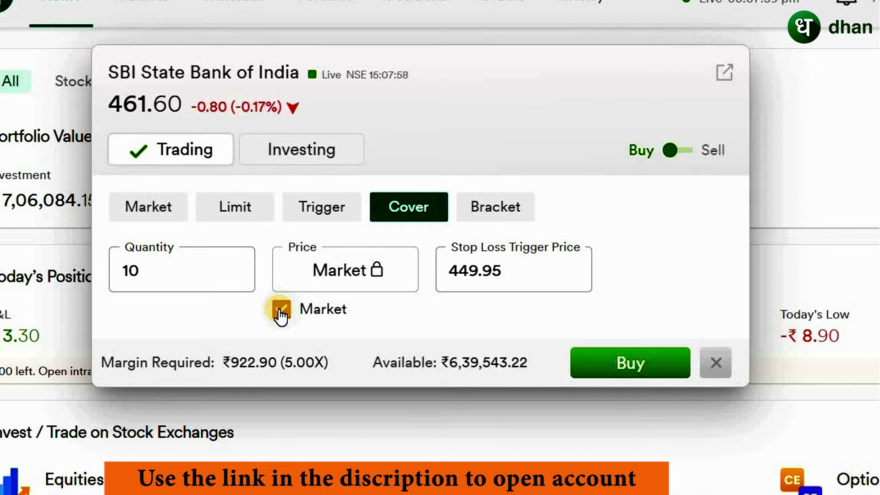
{"action": "left_click", "coordinate": [280, 312]}
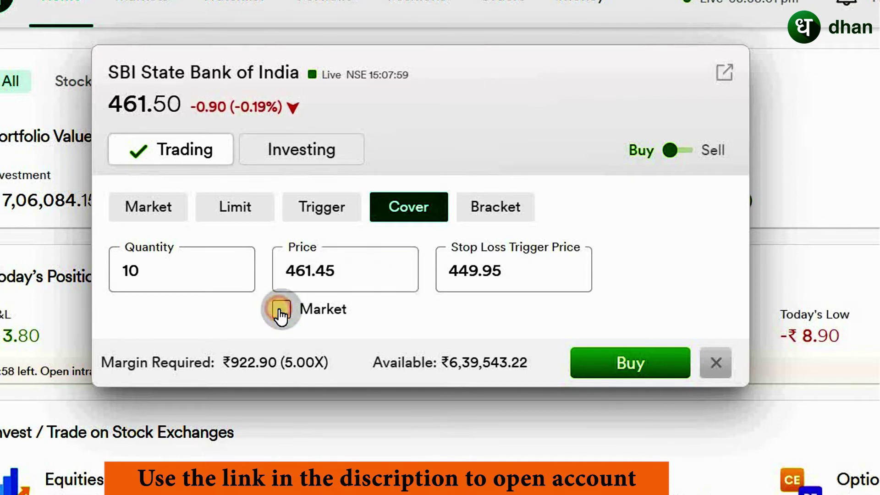
{"action": "left_click", "coordinate": [281, 314]}
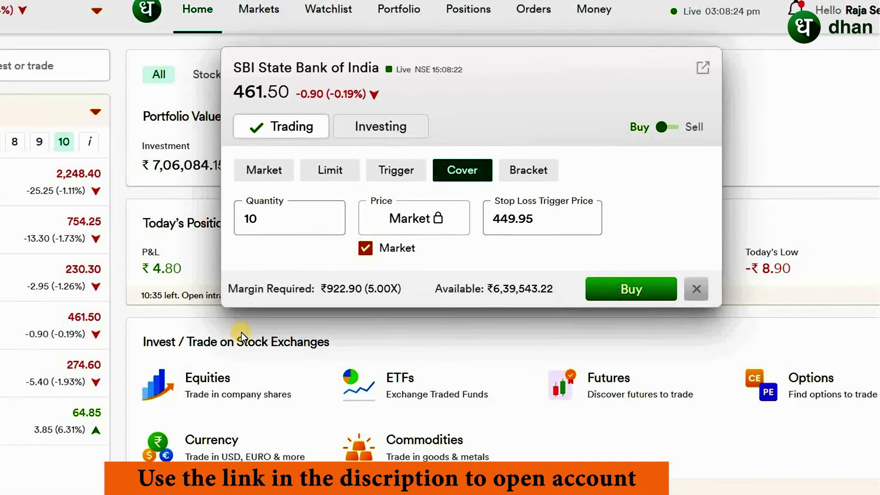
{"action": "key", "text": "Return"}
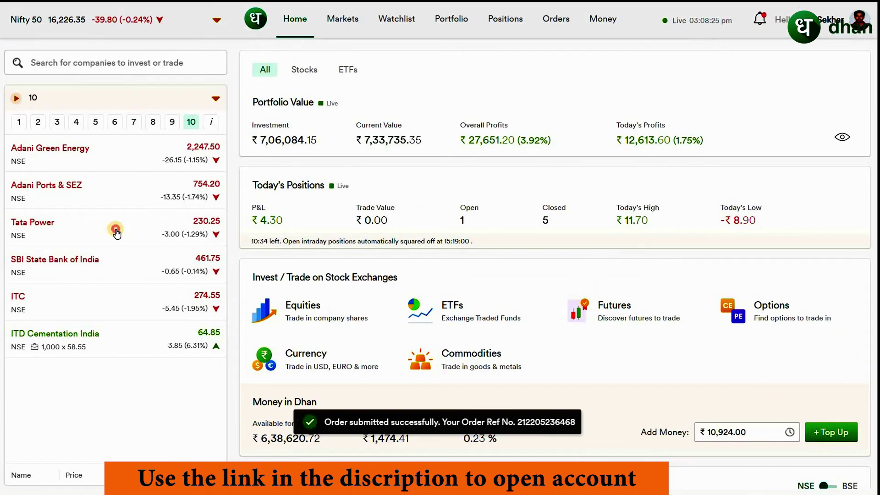
Submit a 1-share Tata Power cover buy at market with a 224.45 stop-loss trigger.
{"action": "key", "text": "b"}
{"action": "left_click", "coordinate": [501, 143]}
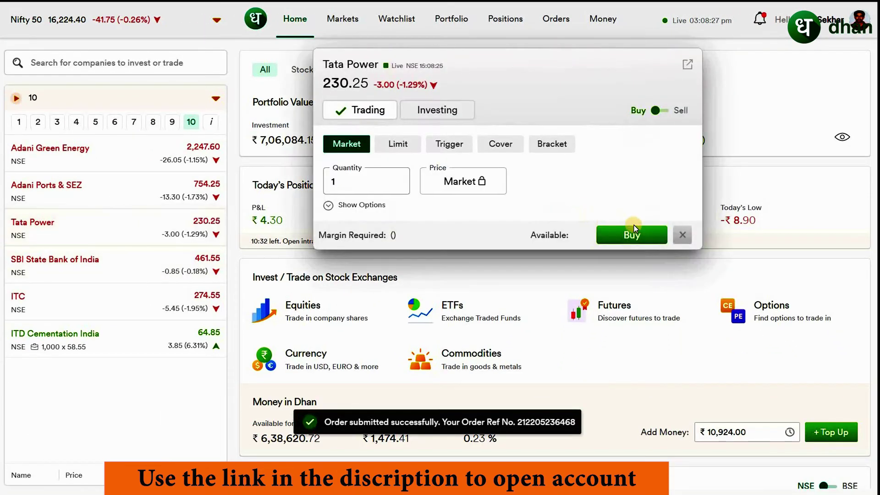
{"action": "left_click", "coordinate": [635, 236]}
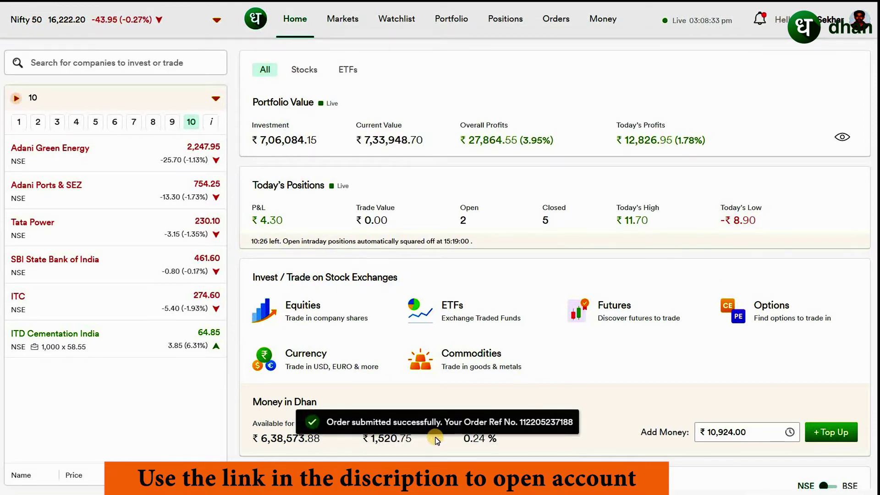
Show today's Orders page with the three pending stop-loss triggers and executed cover buys.
{"action": "left_click", "coordinate": [552, 20]}
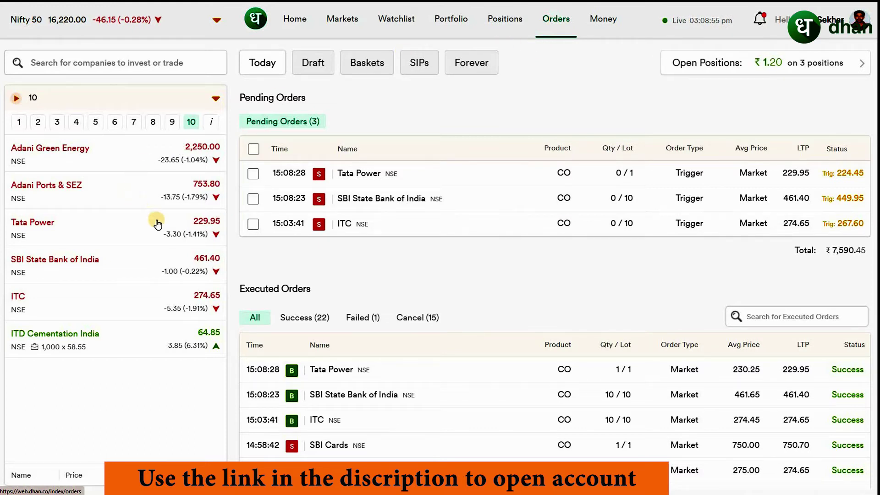
{"action": "mouse_move", "coordinate": [118, 232]}
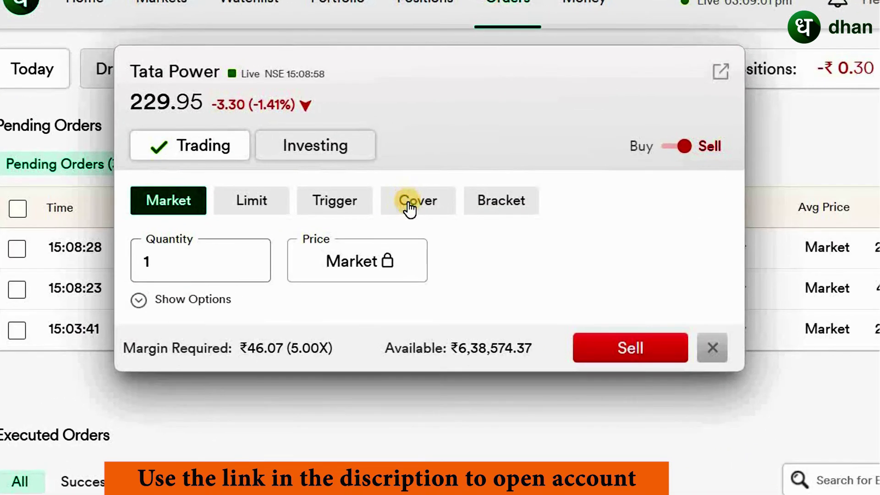
Submit a 10-share Tata Power cover sell limit at 232 with a 235 stop-loss trigger.
{"action": "left_click", "coordinate": [409, 201]}
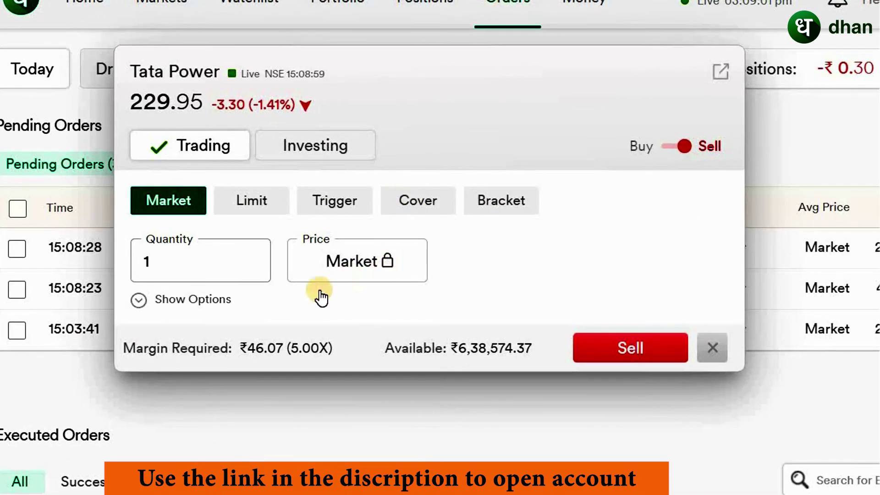
{"action": "left_click", "coordinate": [296, 299]}
{"action": "left_click", "coordinate": [300, 262]}
{"action": "left_click", "coordinate": [296, 298]}
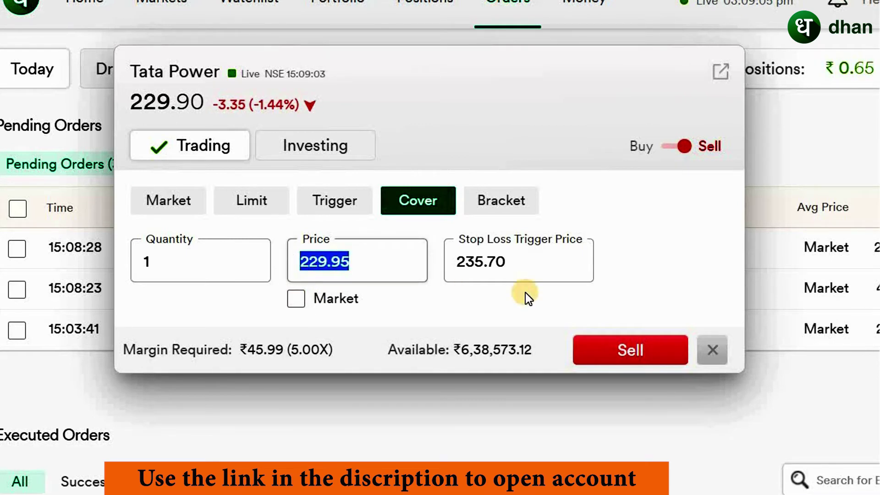
{"action": "type", "text": "232"}
{"action": "left_click", "coordinate": [474, 261]}
{"action": "left_click", "coordinate": [465, 262]}
{"action": "key", "text": "shift+End"}
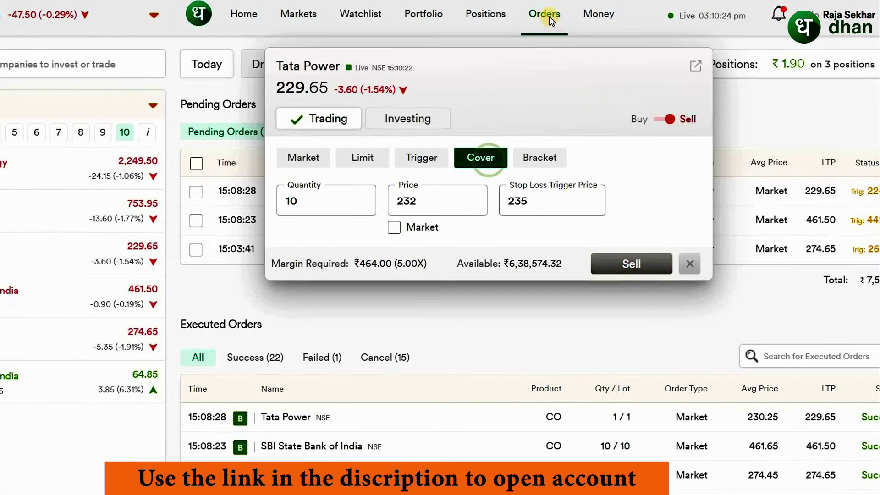
{"action": "left_click", "coordinate": [631, 305]}
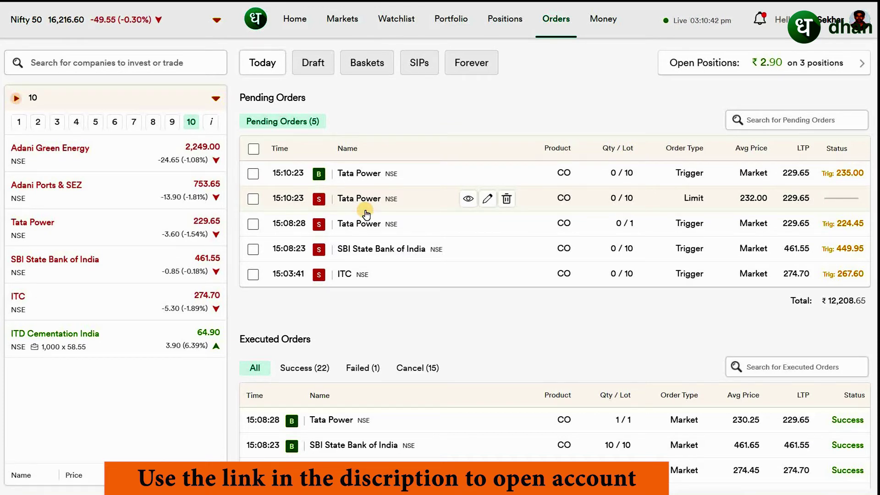
Review the three open positions and show ITC's Manage Position details with its 267.6 stop-loss.
{"action": "left_click", "coordinate": [504, 18]}
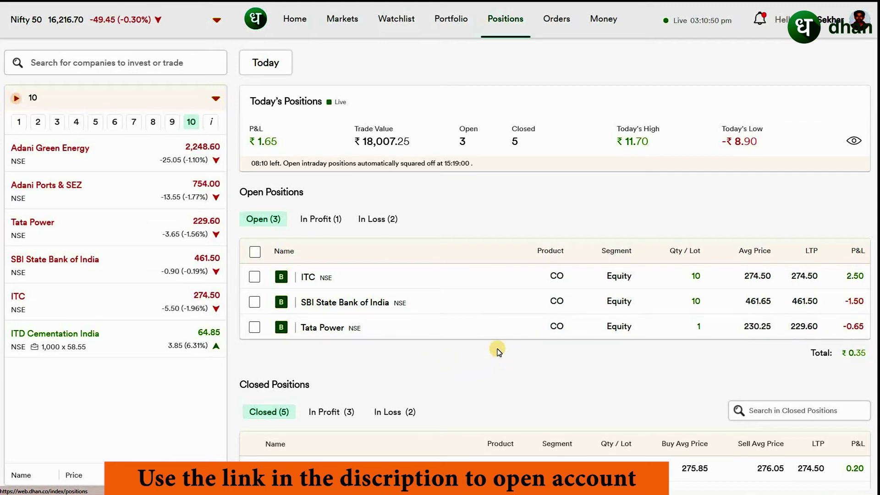
{"action": "mouse_move", "coordinate": [473, 278]}
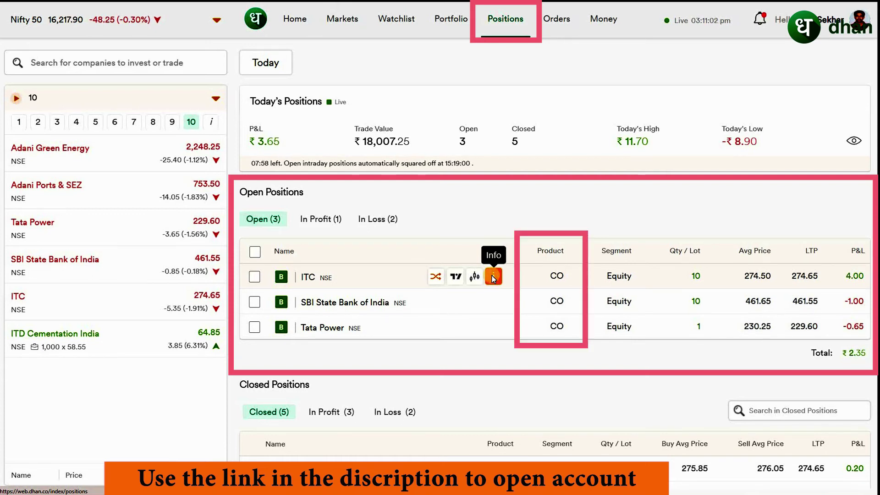
{"action": "left_click", "coordinate": [493, 277]}
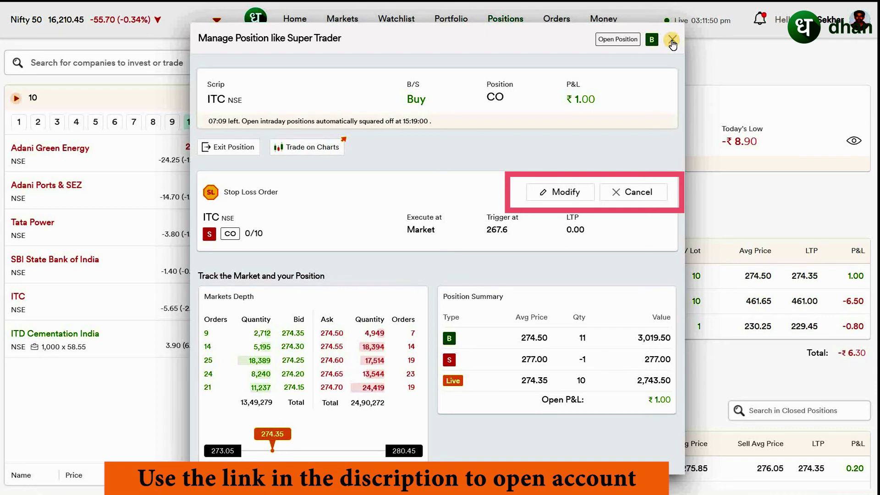
Cancel the 15:08:28 Tata Power stop-loss trigger order from the Orders list.
{"action": "left_click", "coordinate": [550, 20]}
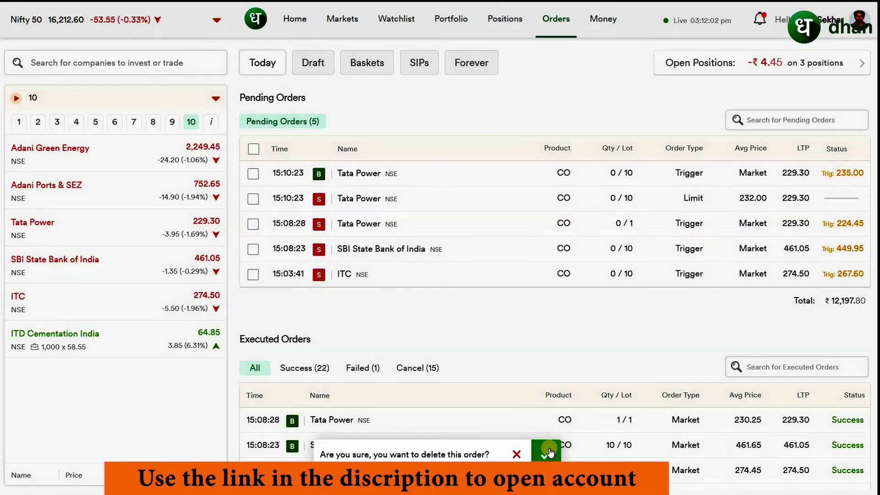
{"action": "left_click", "coordinate": [546, 451]}
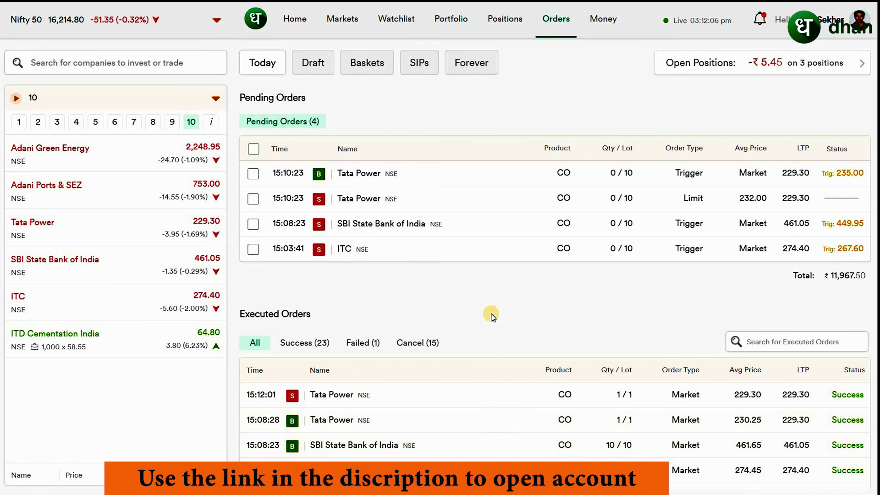
Cancel the ITC position's stop-loss order from Manage Position, closing the ITC position.
{"action": "left_click", "coordinate": [504, 21]}
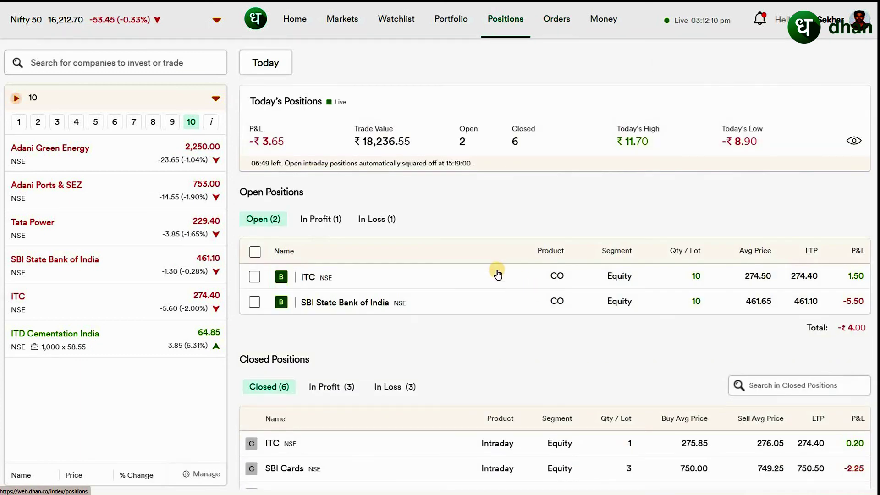
{"action": "left_click", "coordinate": [491, 275]}
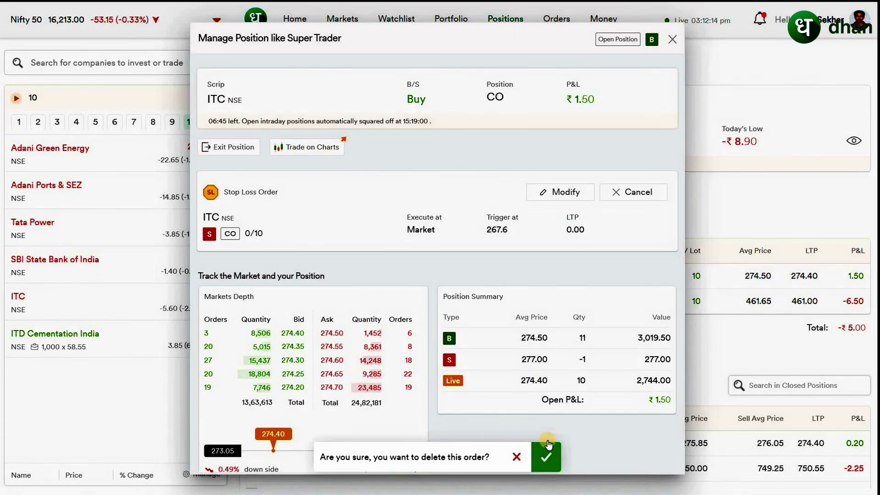
{"action": "left_click", "coordinate": [546, 452]}
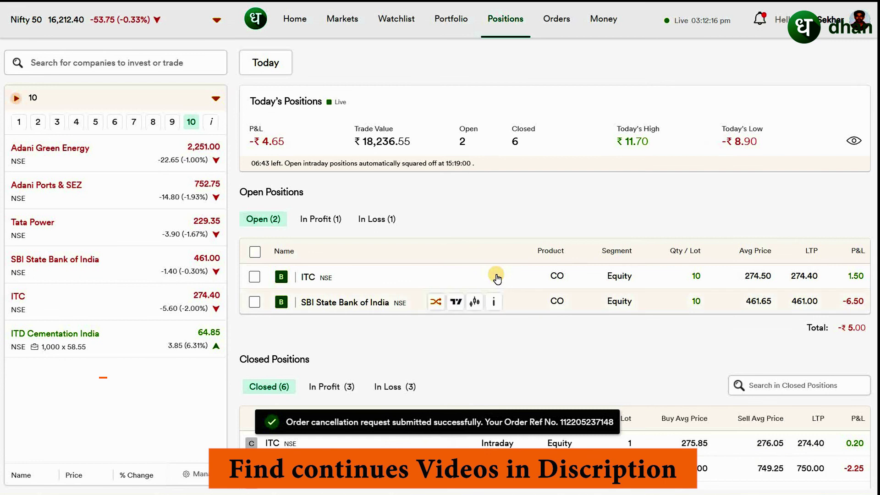
Cancel the stop-loss order on the 10-share SBI position.
{"action": "mouse_move", "coordinate": [494, 303]}
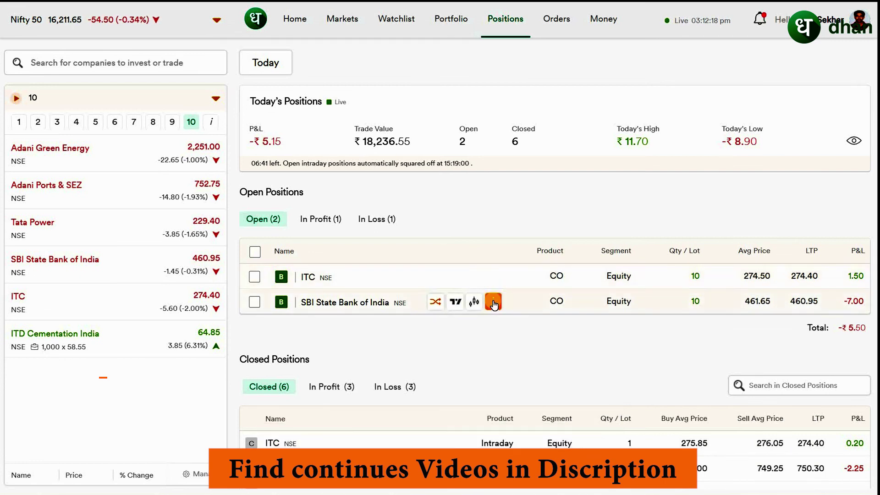
{"action": "left_click", "coordinate": [493, 301]}
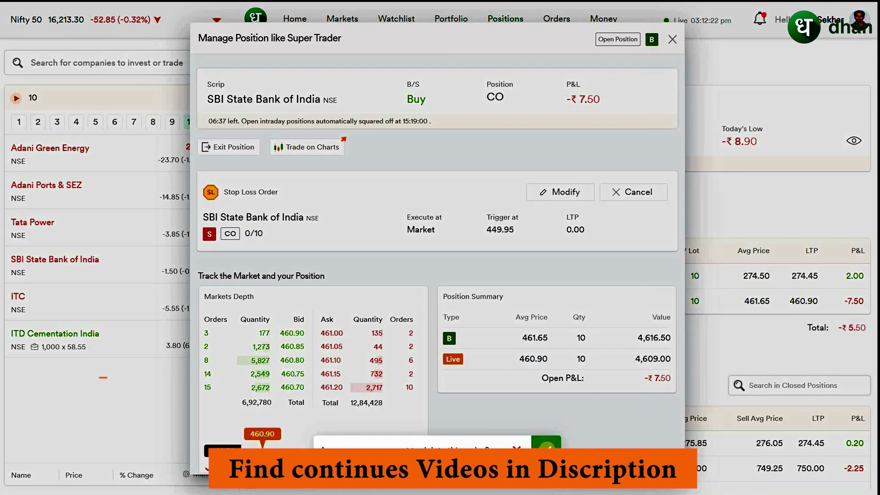
{"action": "key", "text": "Escape"}
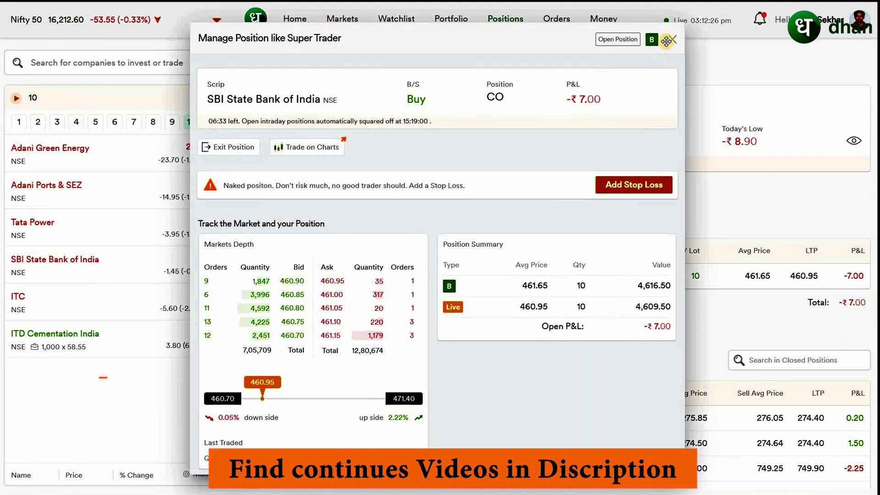
{"action": "left_click", "coordinate": [659, 83]}
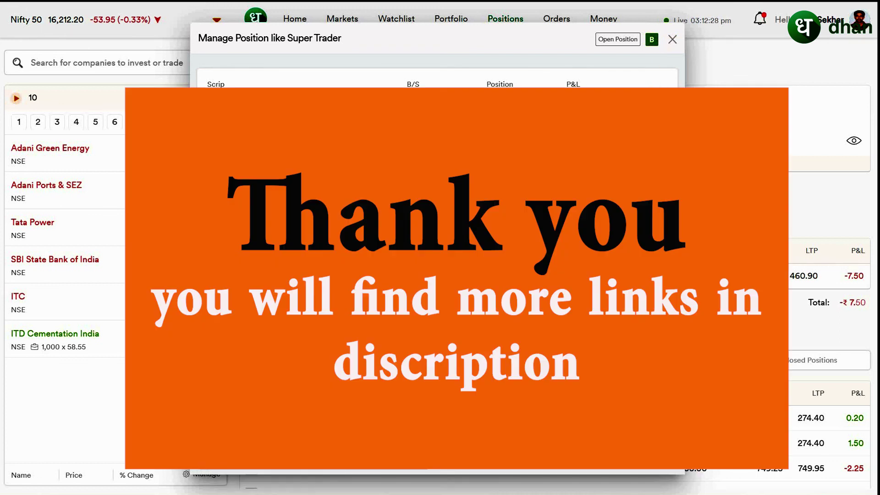